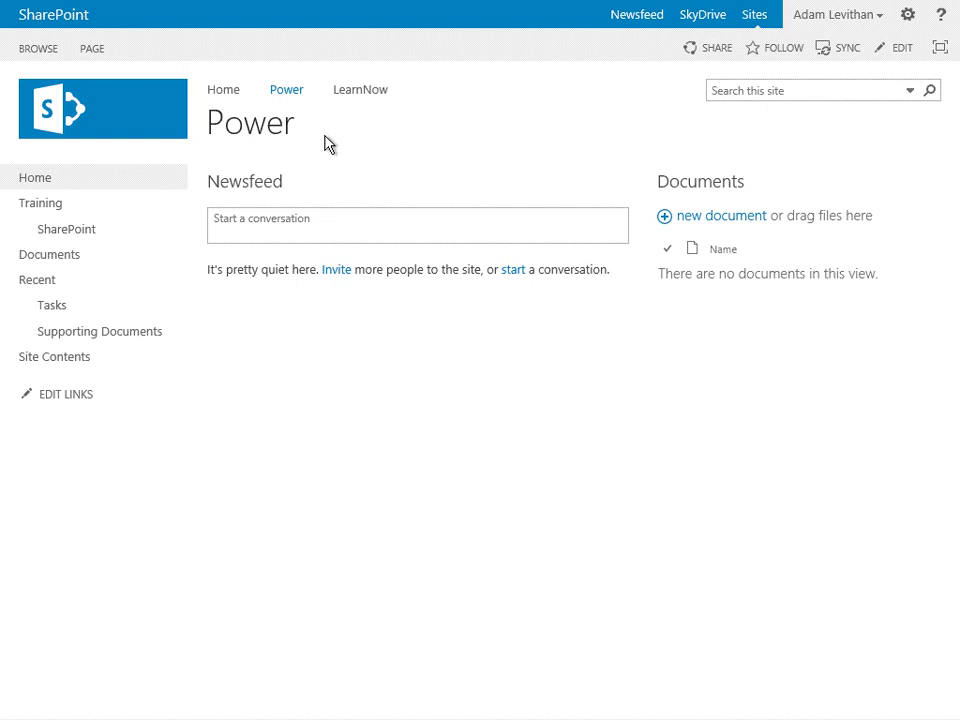
Step: Open the Power site's Site Contents and start a new subsite from the Subsites section
left_click(74, 366)
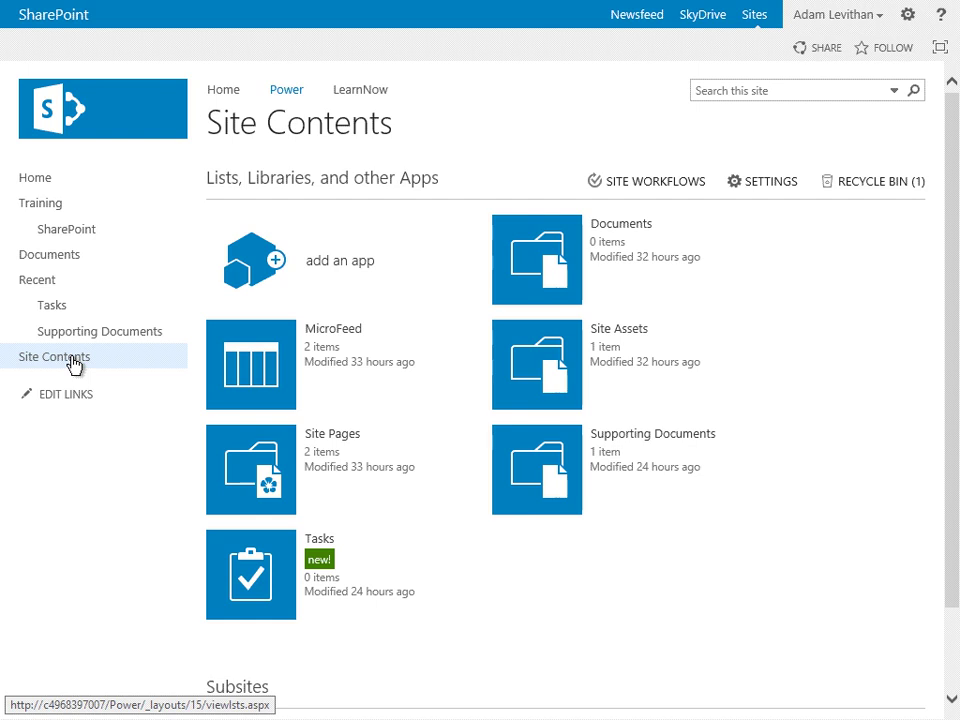
scroll(125, 395, "down", 2)
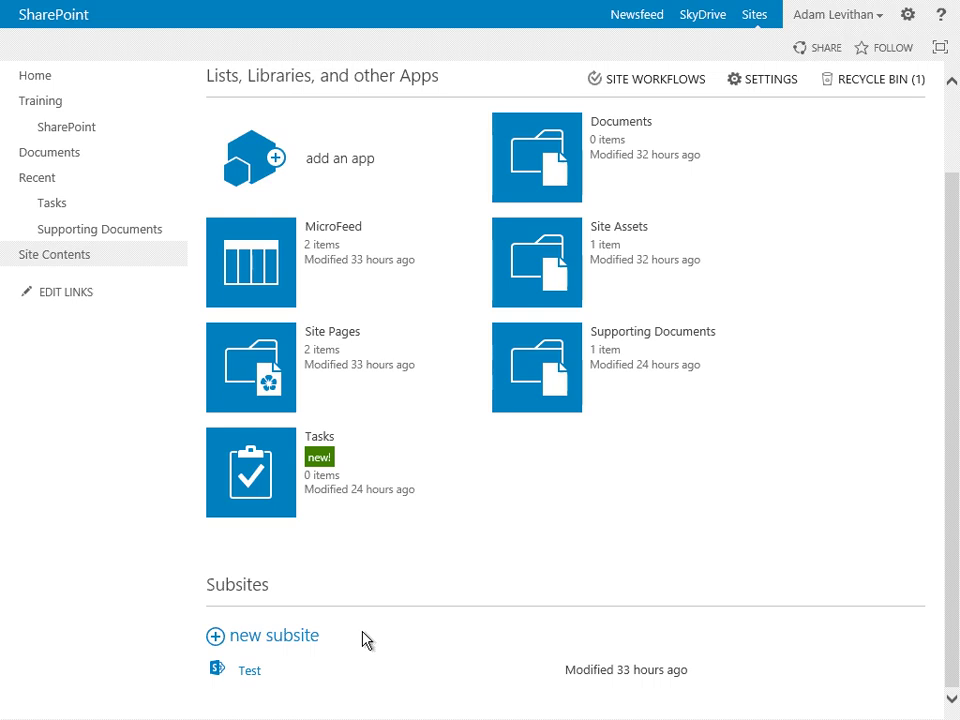
left_click(290, 636)
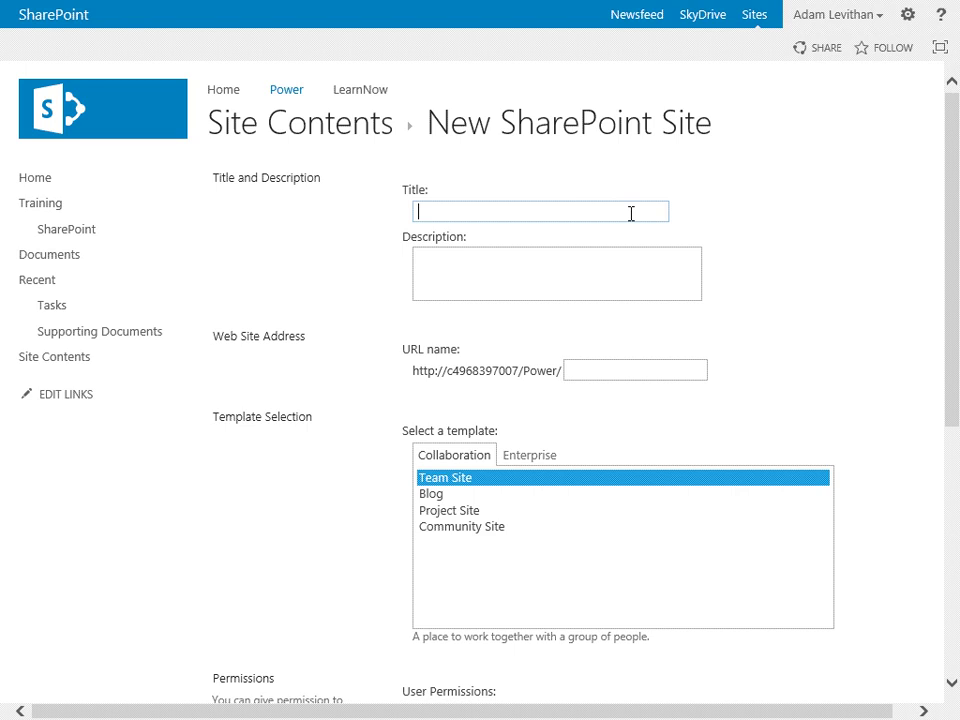
Step: Enter title 'Project Template', description 'Project Template Site for demonstration purposes', URL name 'Project'
type("Project Template")
key("Tab")
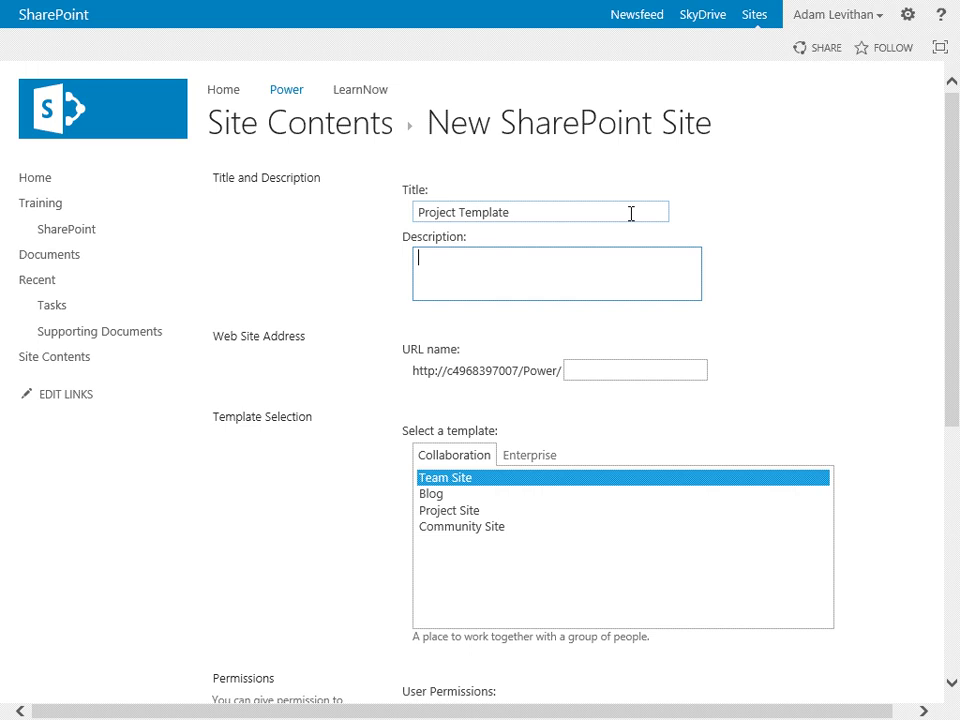
type("Project")
key("BackSpace")
key("BackSpace")
type("ct Templa")
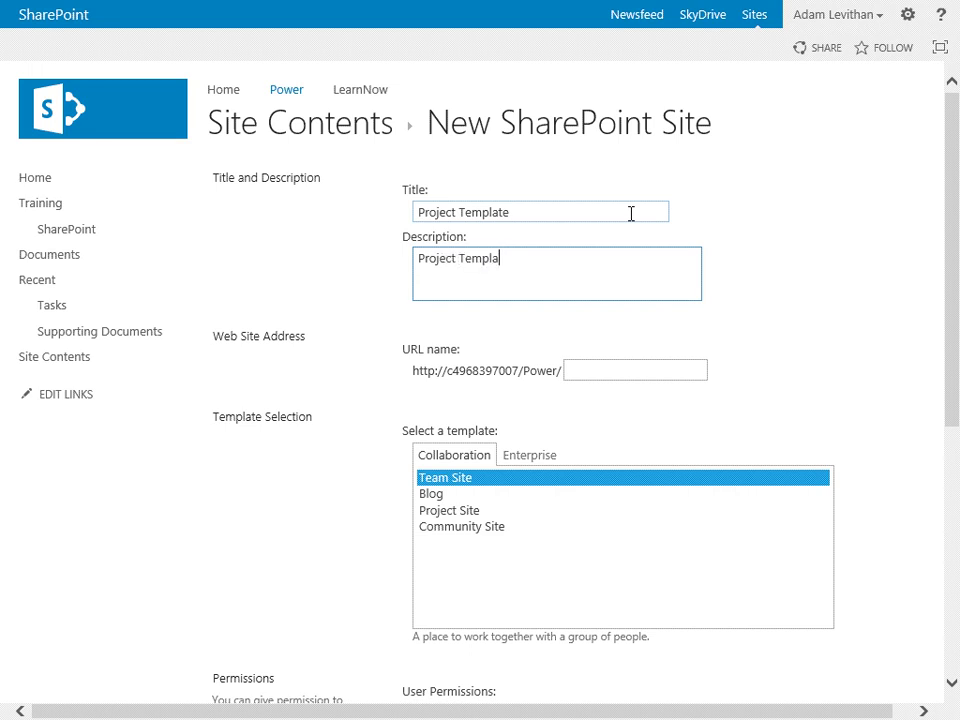
type("te Site for demo")
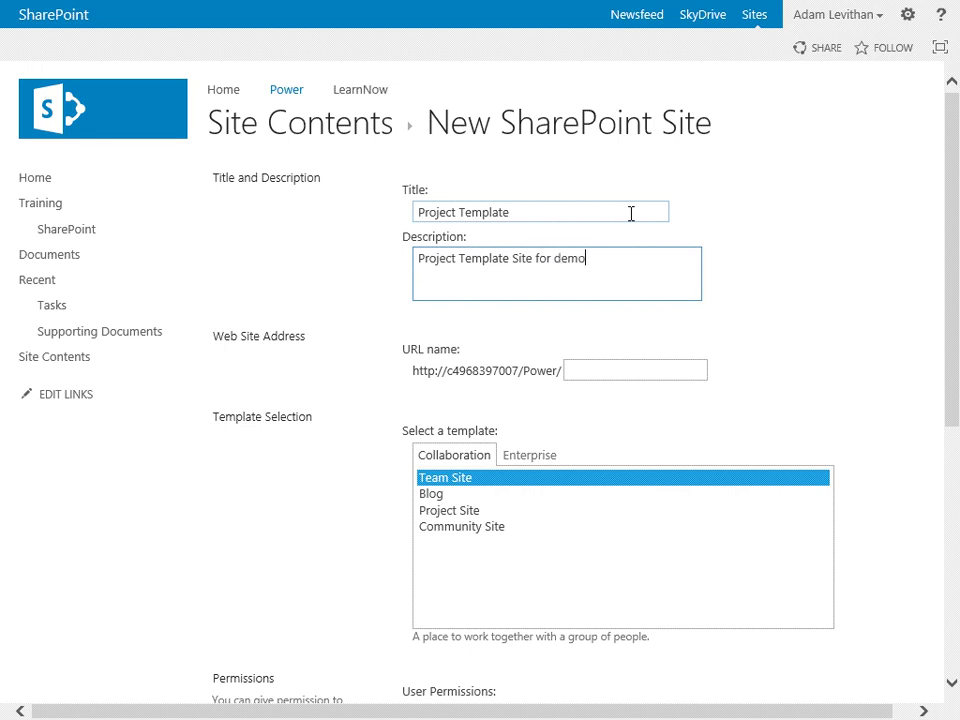
type("nstration purposes")
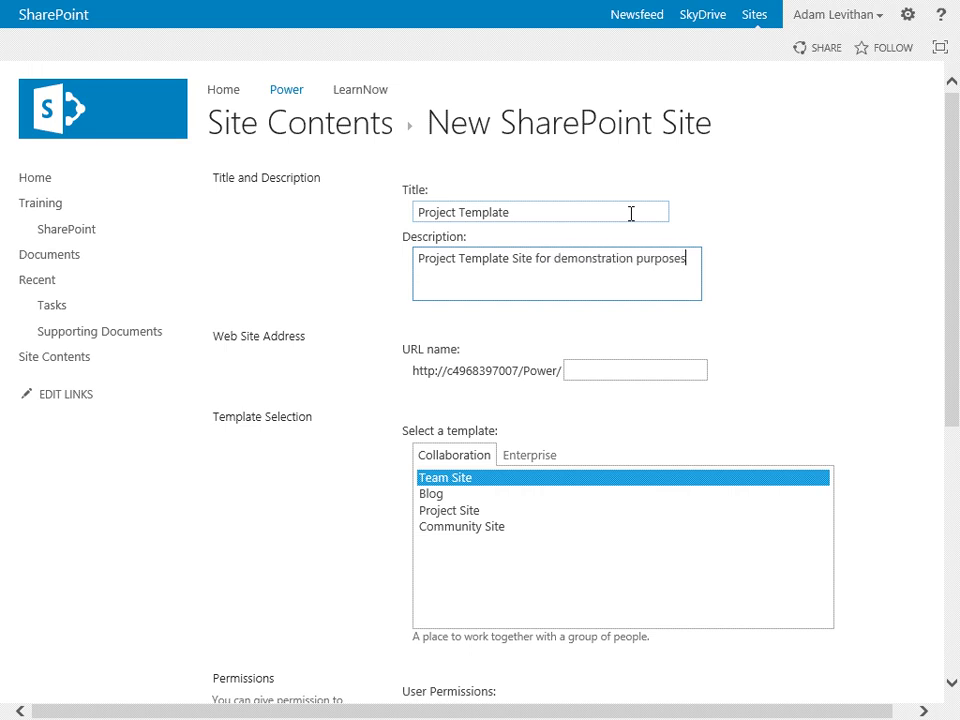
key("Tab")
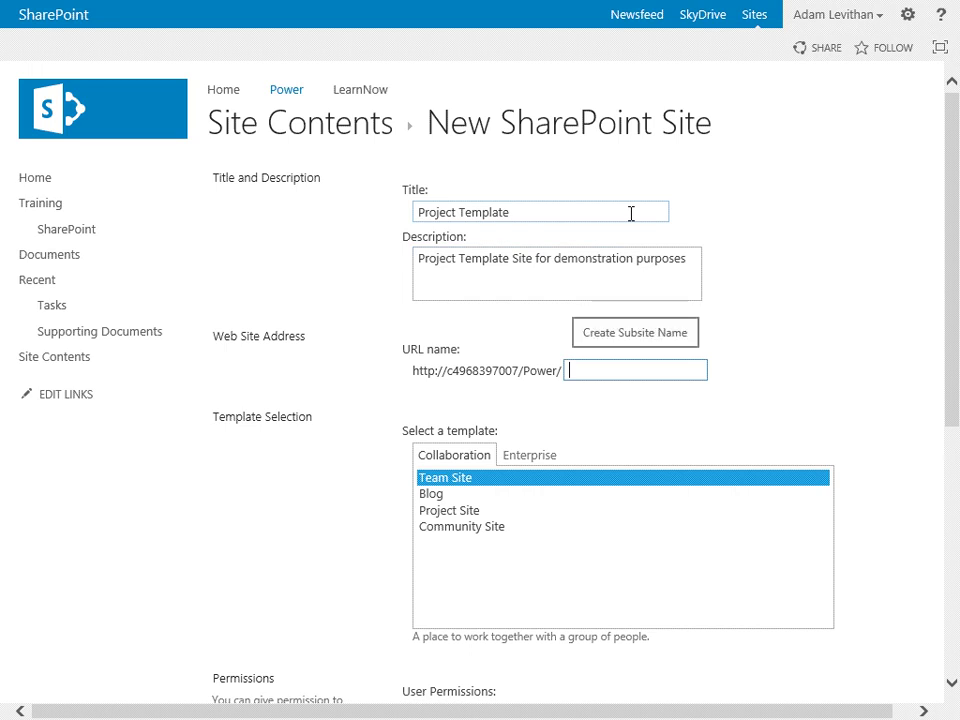
type("Project")
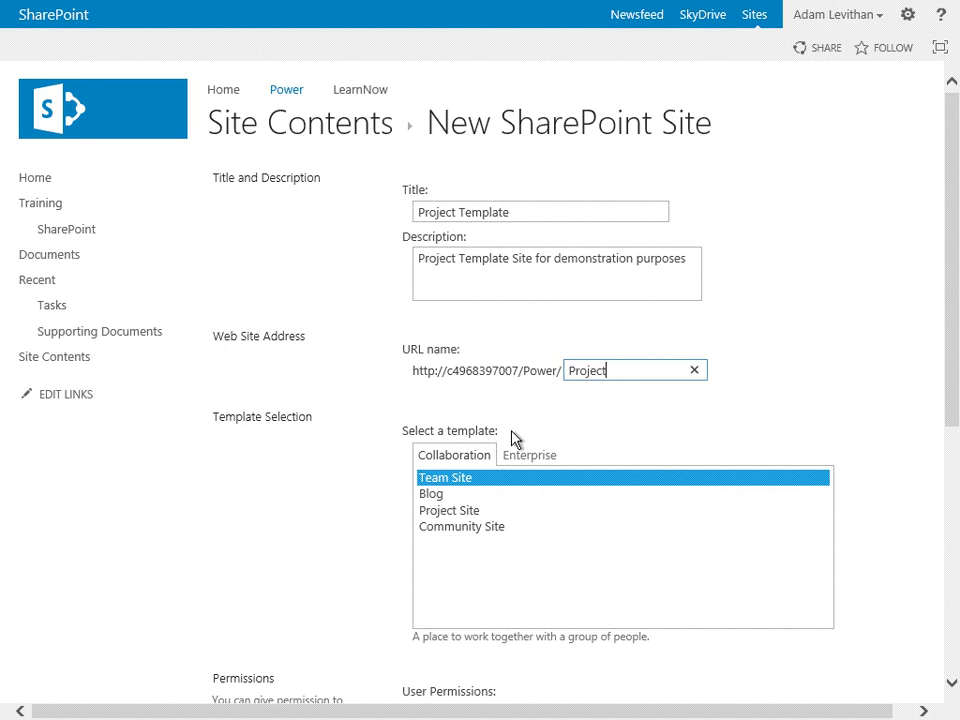
Step: Select the Project Site template under Collaboration after viewing the Enterprise templates
left_click(473, 517)
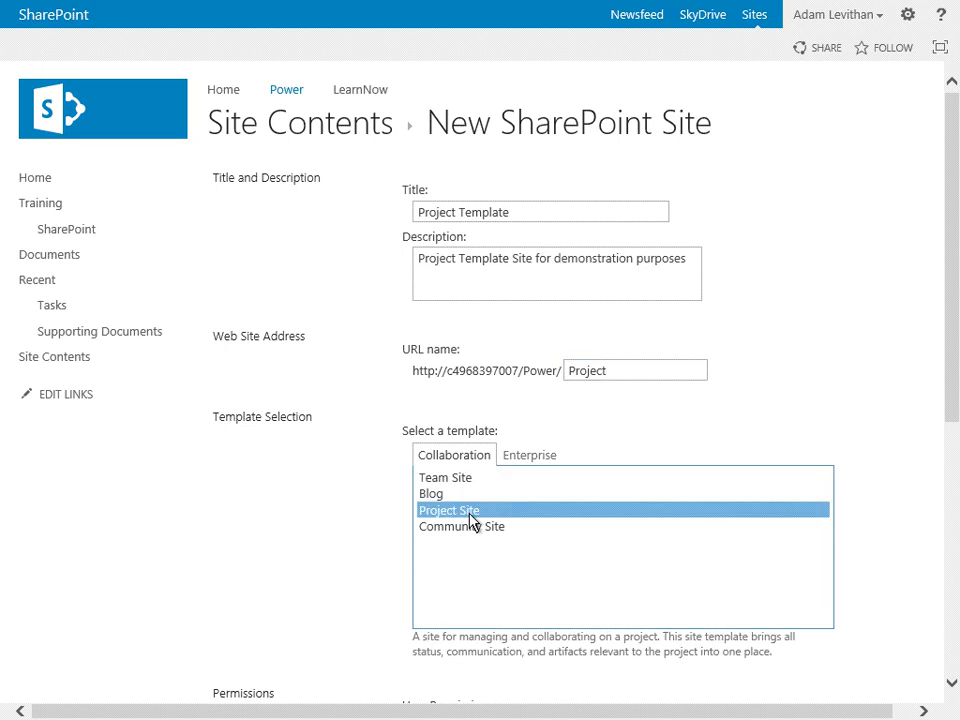
left_click(530, 458)
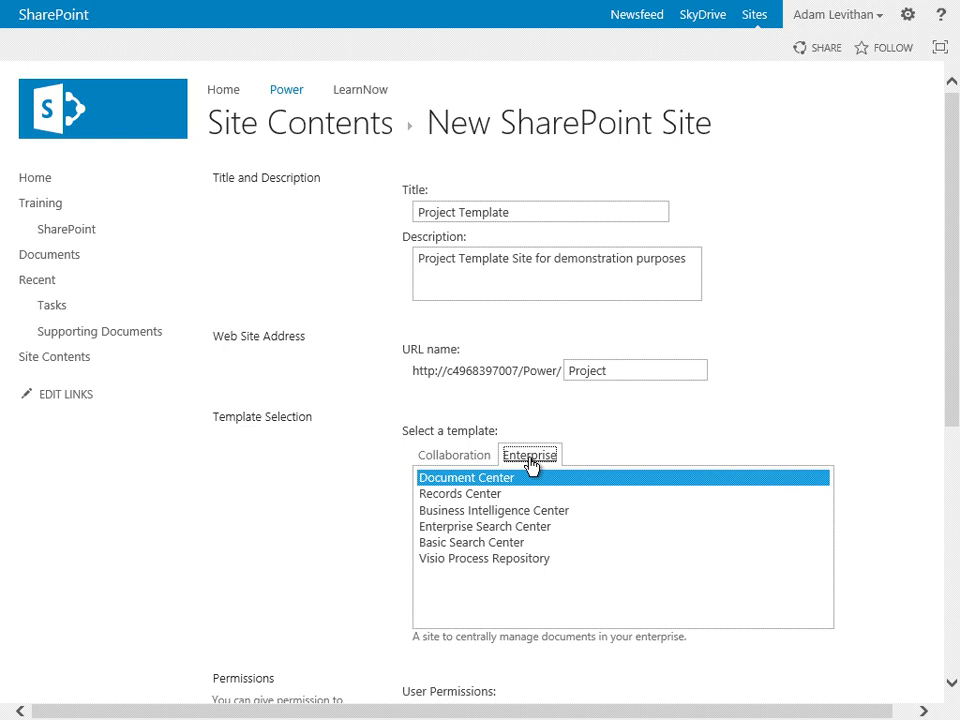
left_click(466, 458)
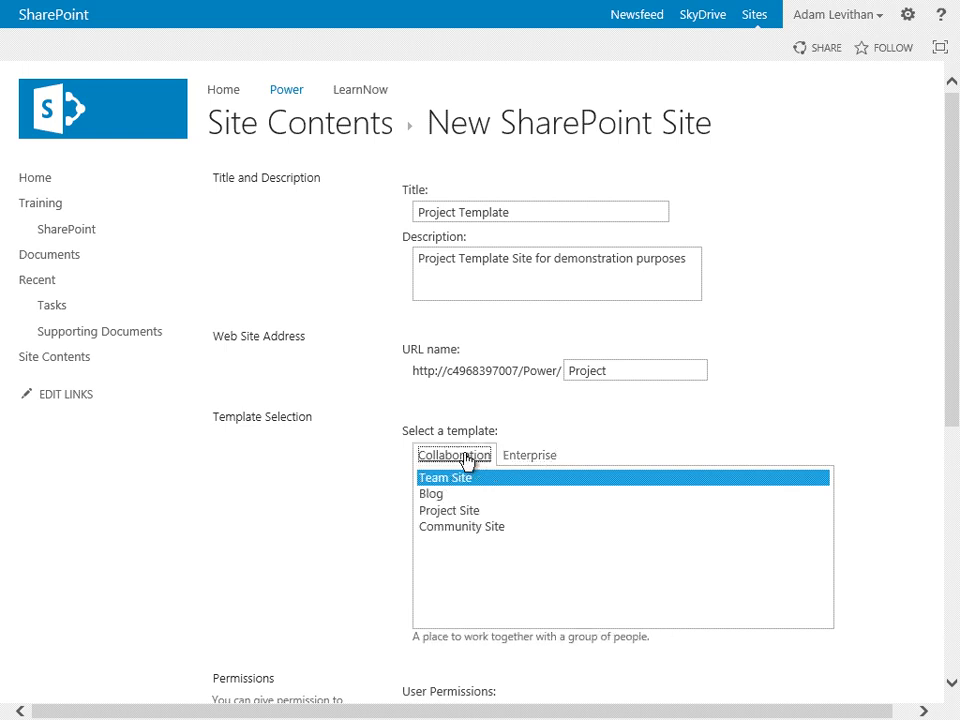
left_click(447, 518)
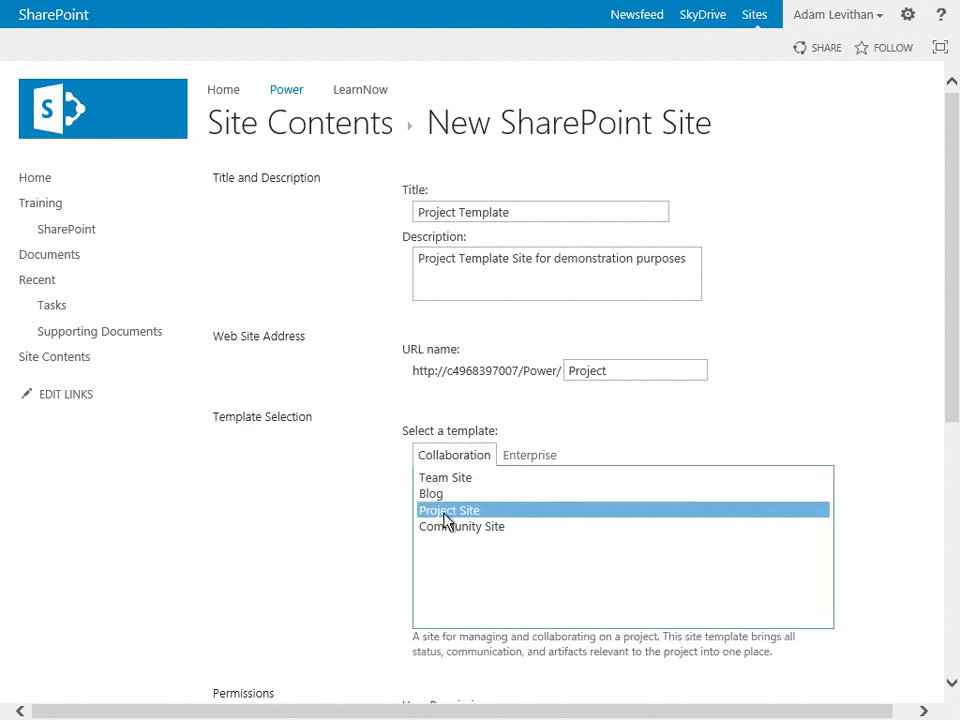
scroll(381, 519, "down", 5)
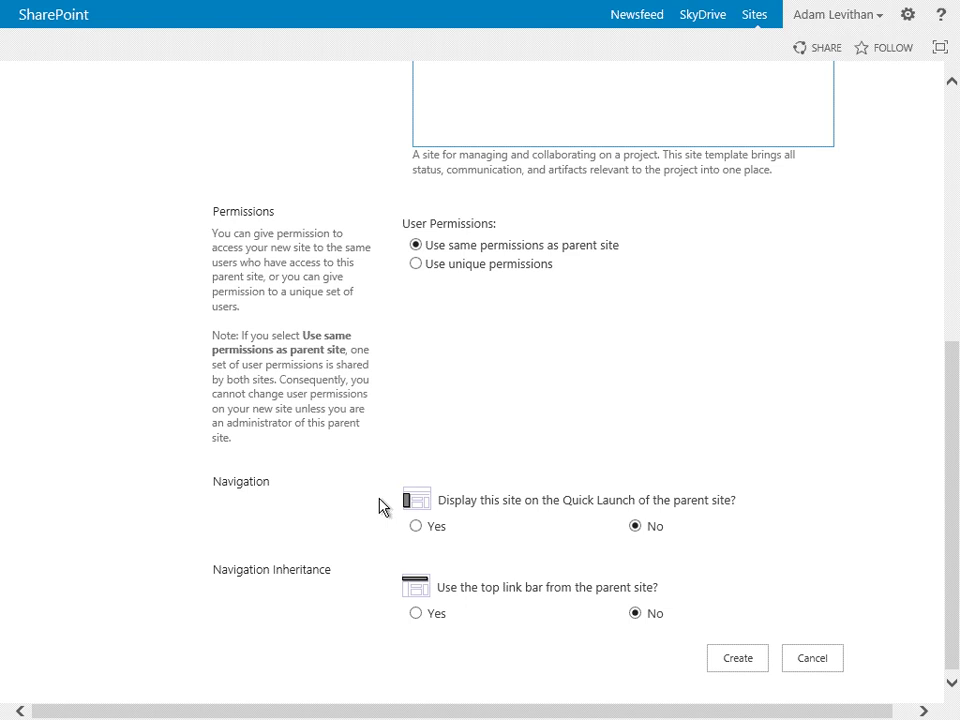
Step: Set 'Use the top link bar from the parent site' to Yes and create the subsite
left_click(428, 610)
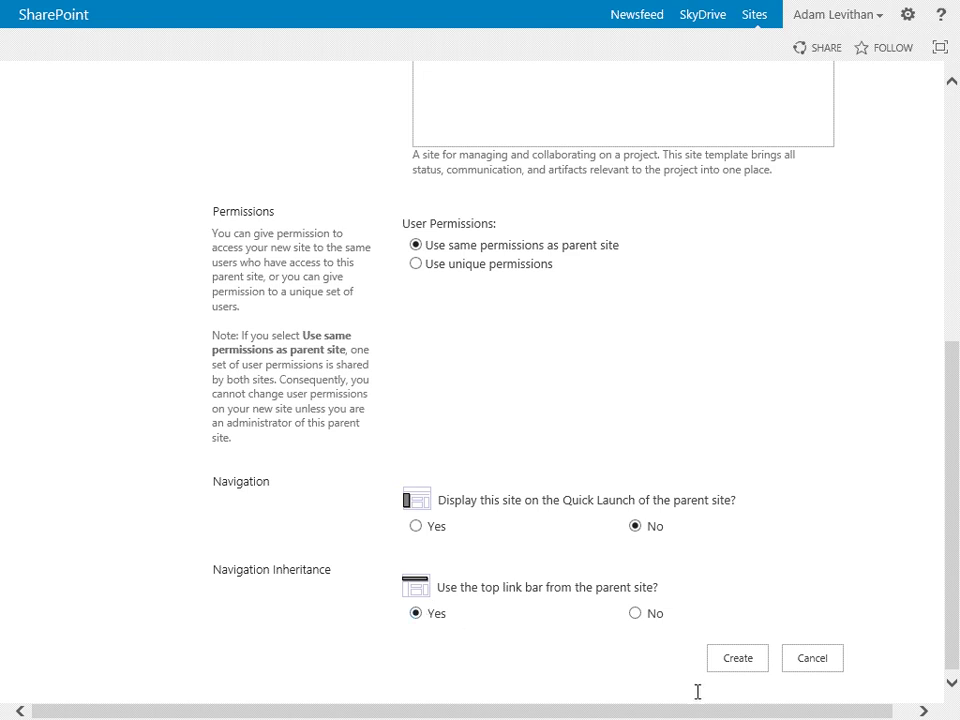
left_click(728, 668)
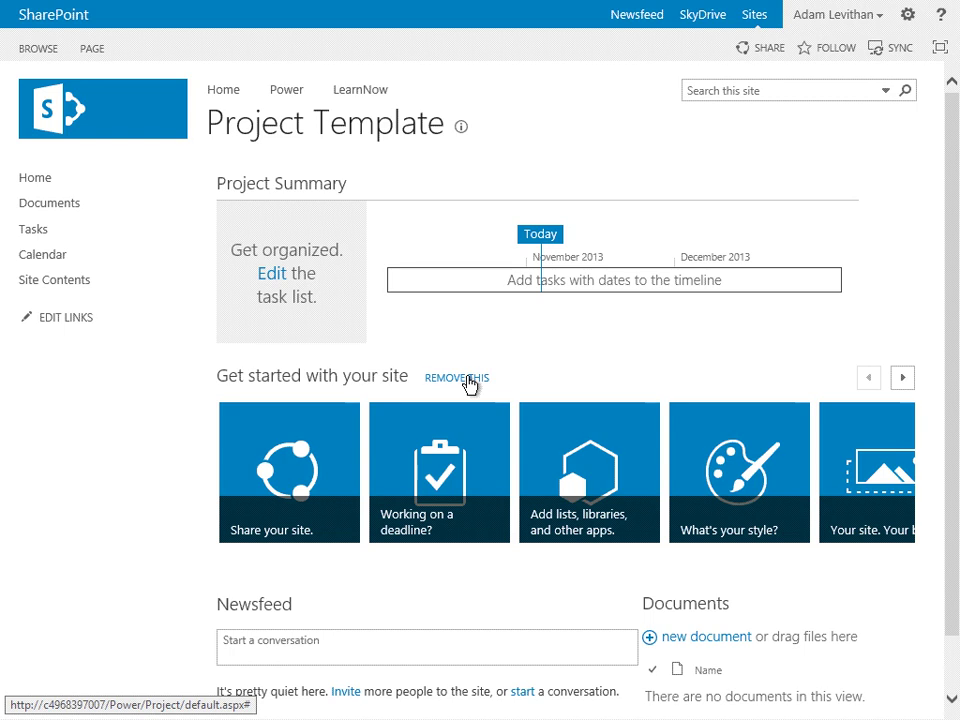
Step: Remove the 'Get started with your site' tiles, dismiss the notice, and go to Site Contents
left_click(467, 380)
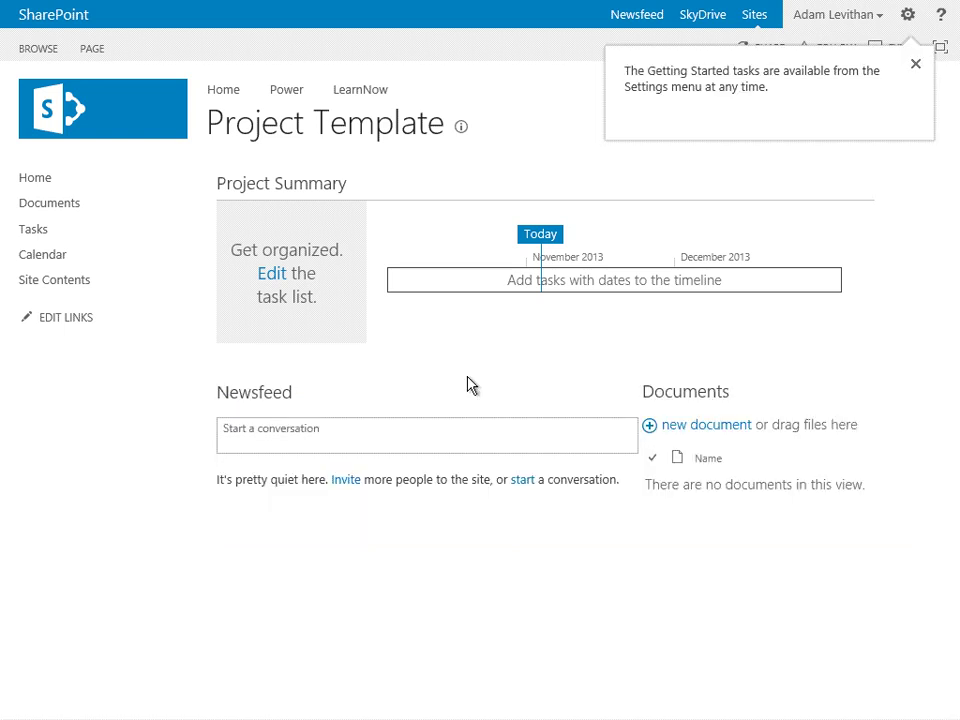
left_click(916, 65)
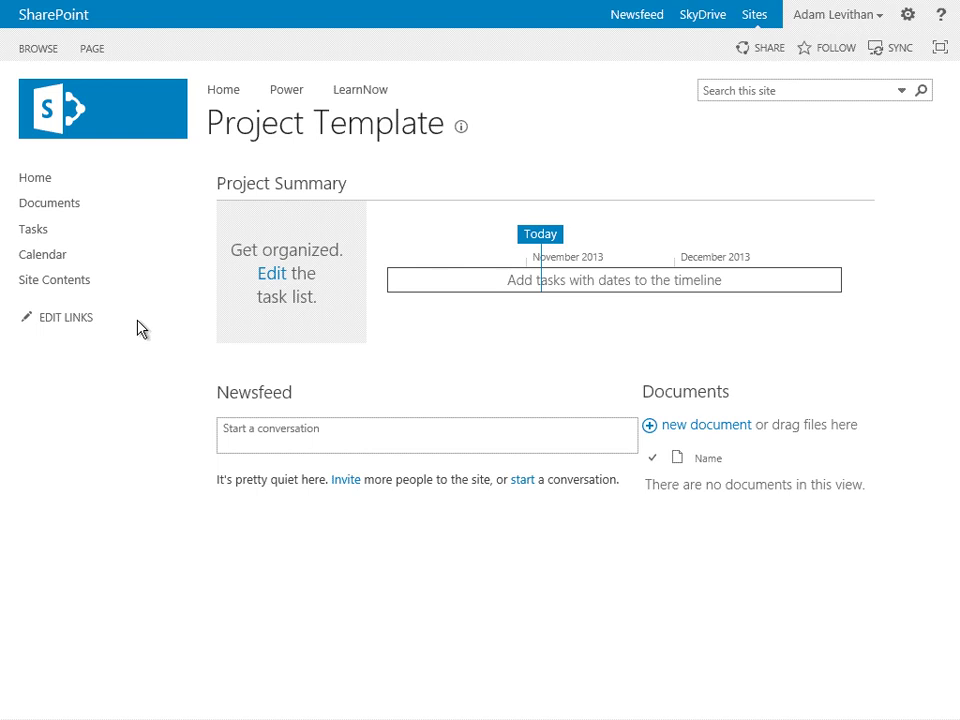
left_click(79, 291)
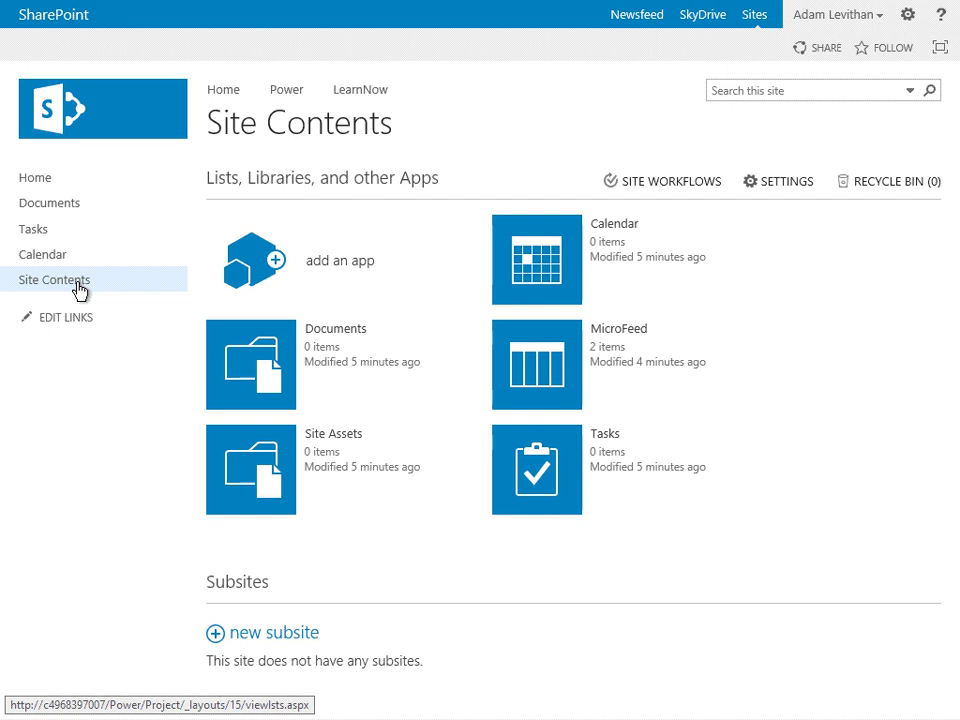
Step: Return to the Project Template home page, now without the getting-started tiles
left_click(36, 186)
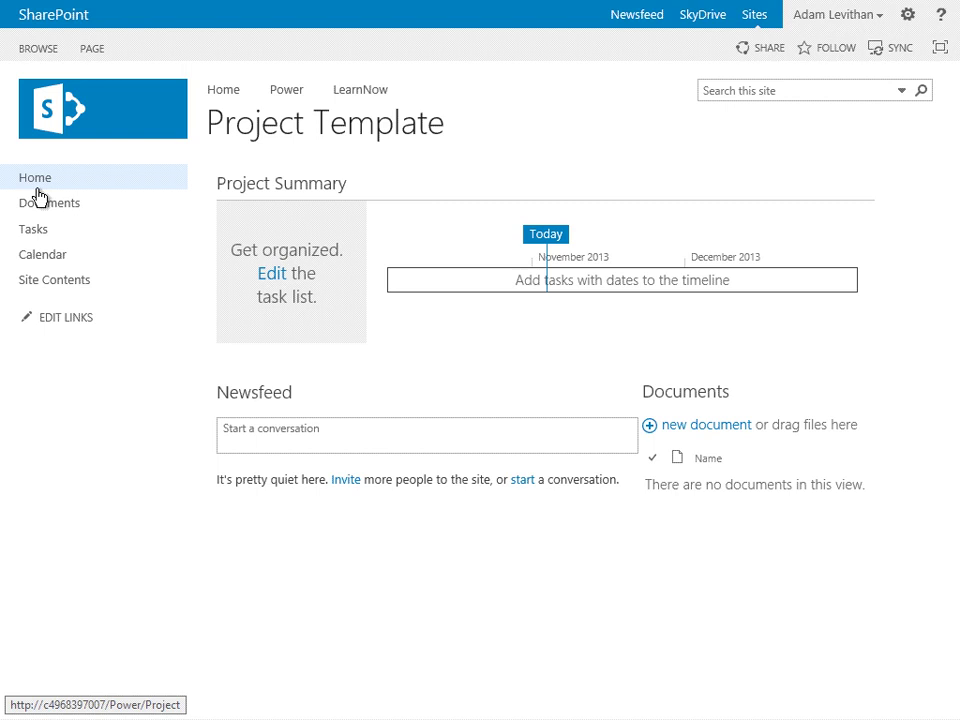
Step: Switch to the Document Center browser window and open its Add a document dialog
key("alt+Tab")
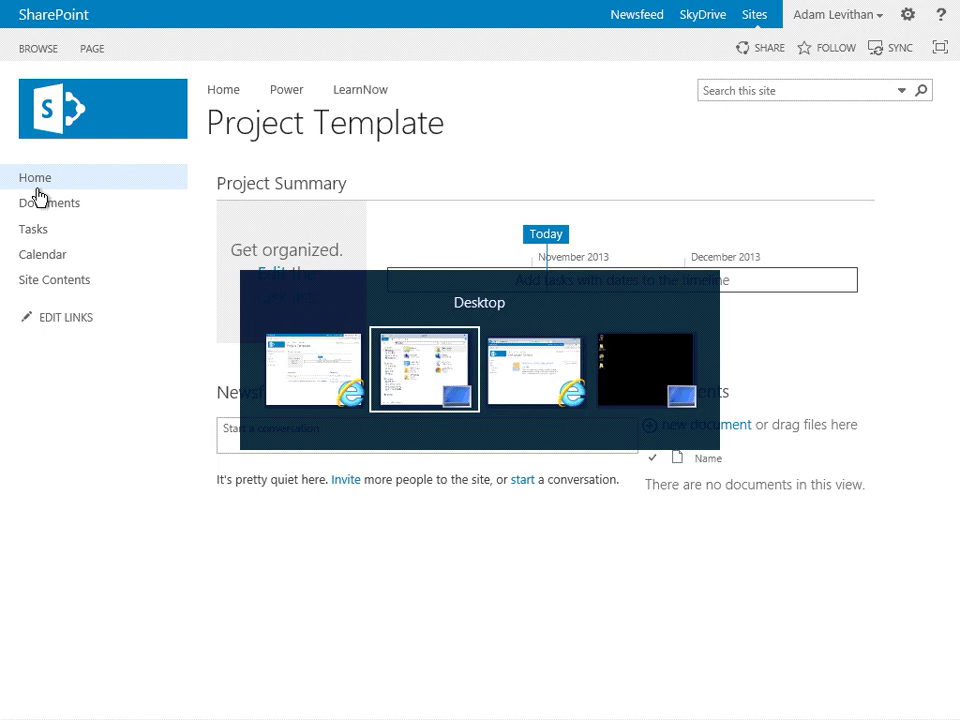
key("alt+Tab")
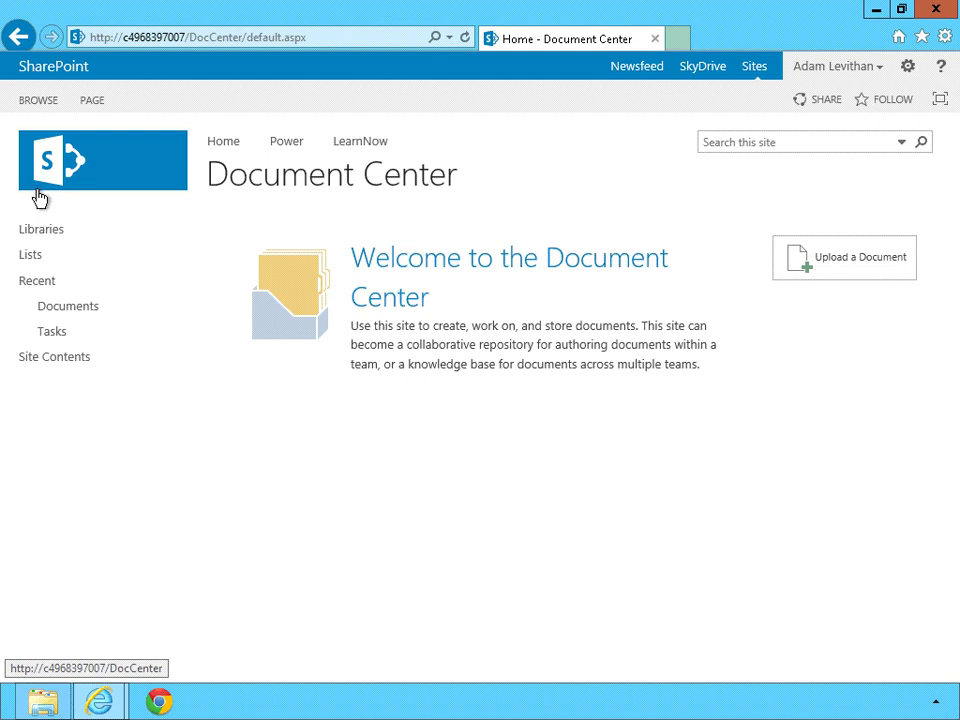
left_click(808, 270)
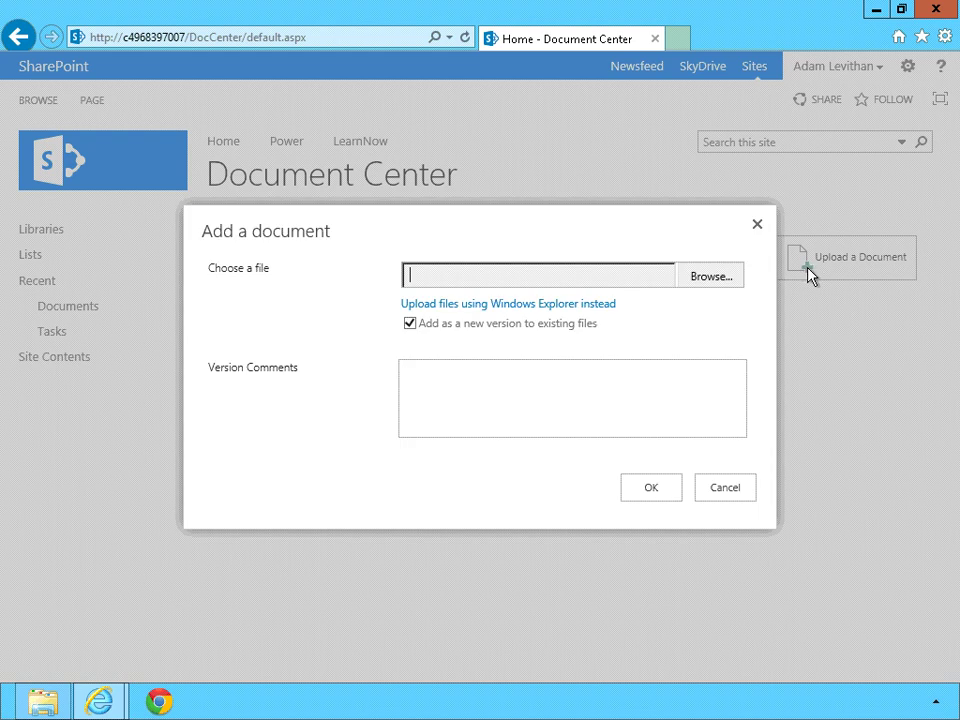
Step: Choose Test Two from the local Documents folder and upload it to the Document Center
left_click(717, 287)
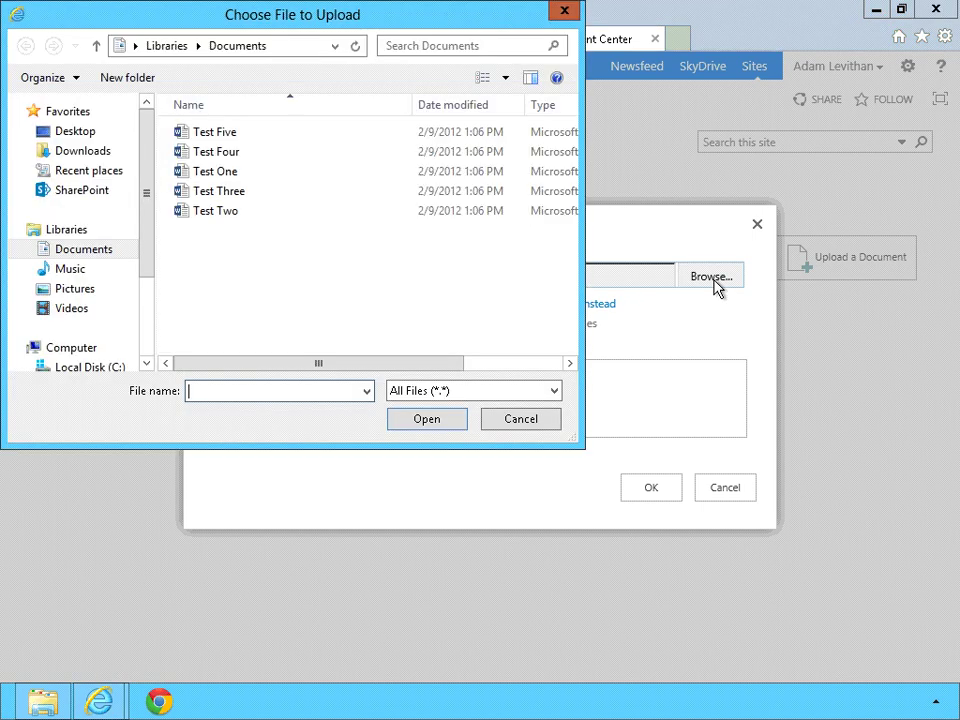
left_click(228, 215)
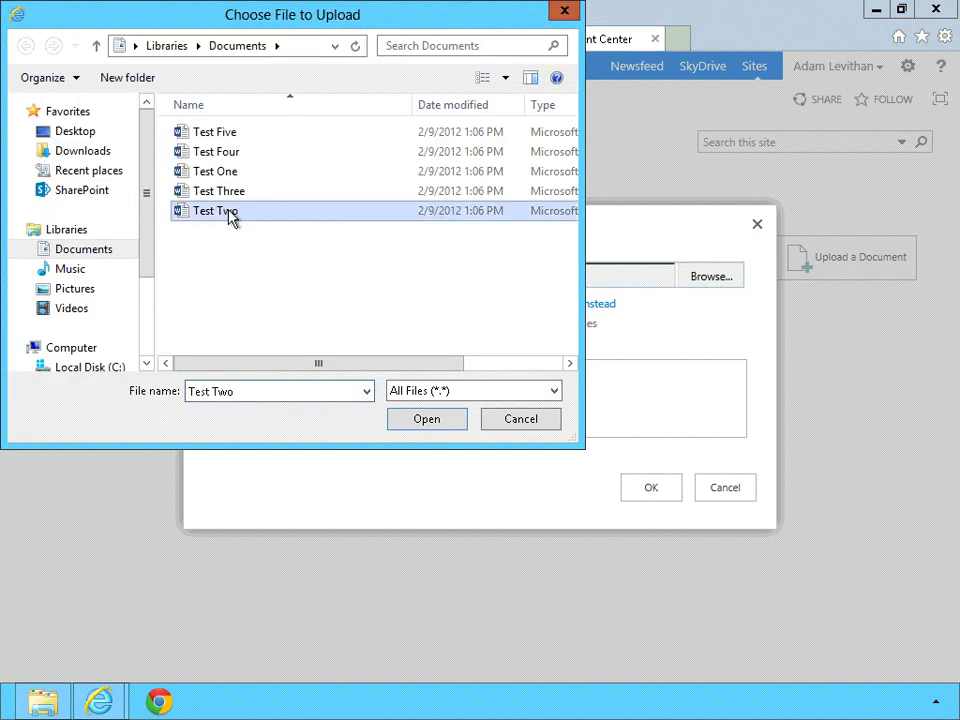
double_click(228, 215)
left_click(642, 490)
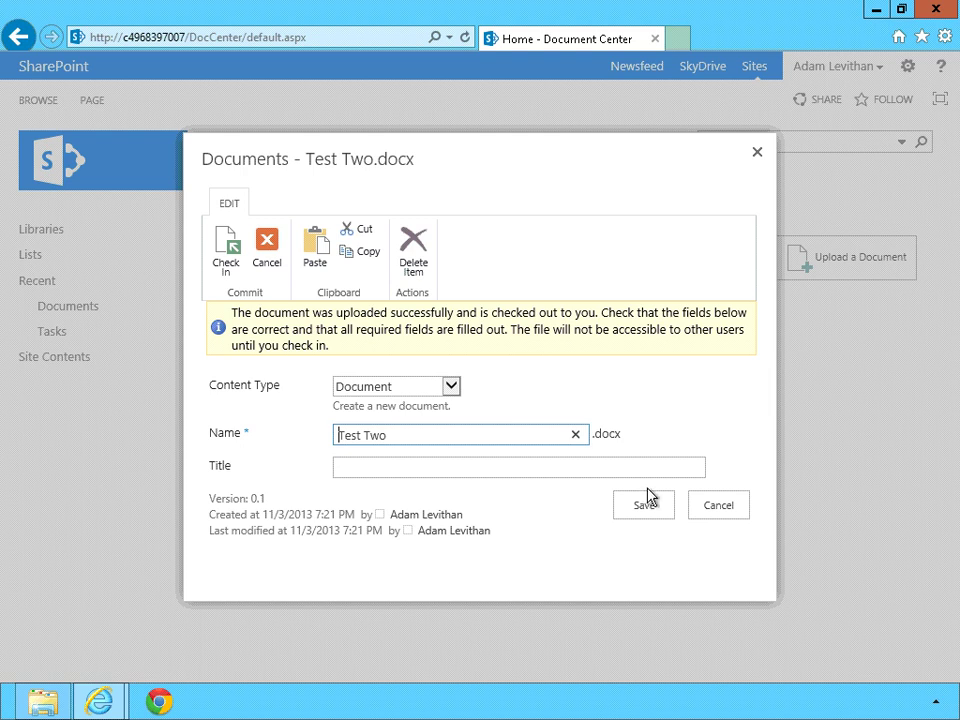
Step: Title the document 'Test Two of Demonstration of Document Center' and check it in
left_click(401, 472)
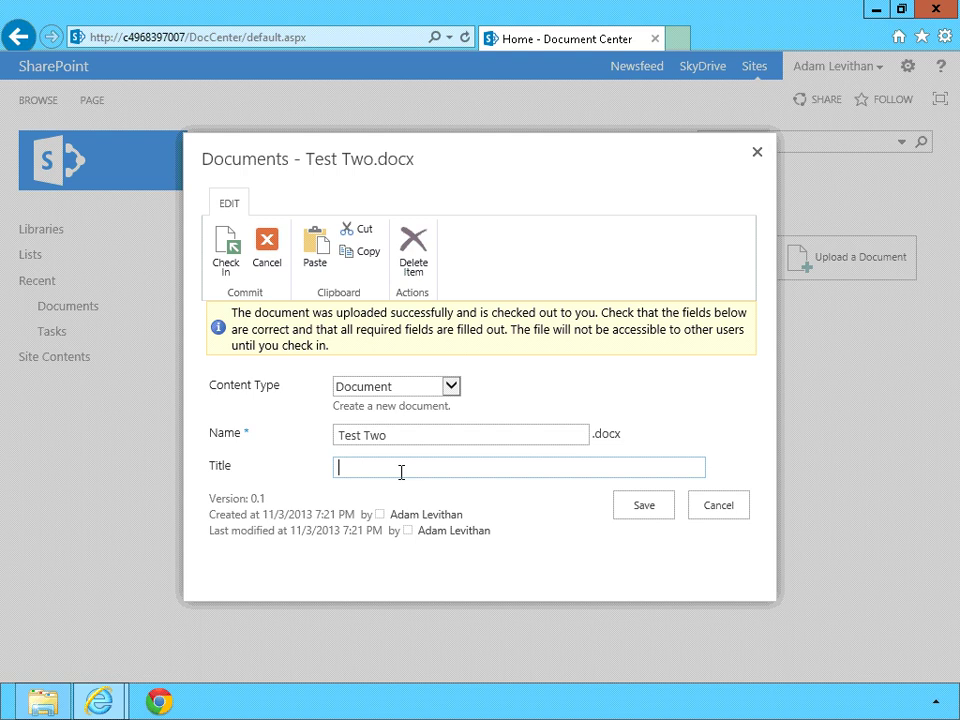
type("Test Two of Dem")
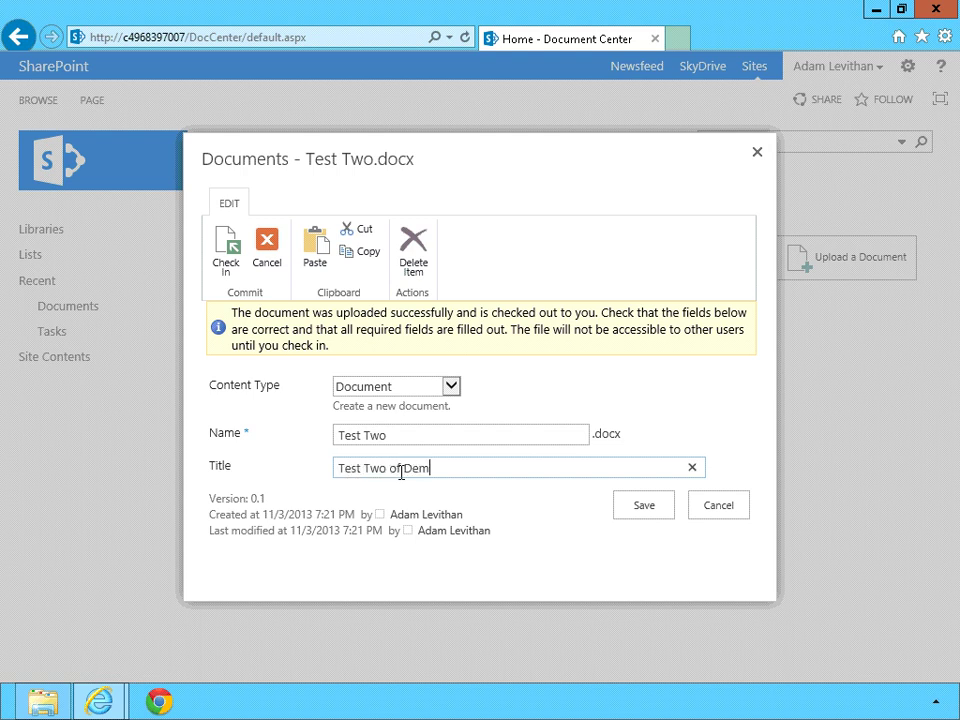
type("onstration fo")
key("BackSpace")
key("BackSpace")
key("BackSpace")
type("of Document Cent")
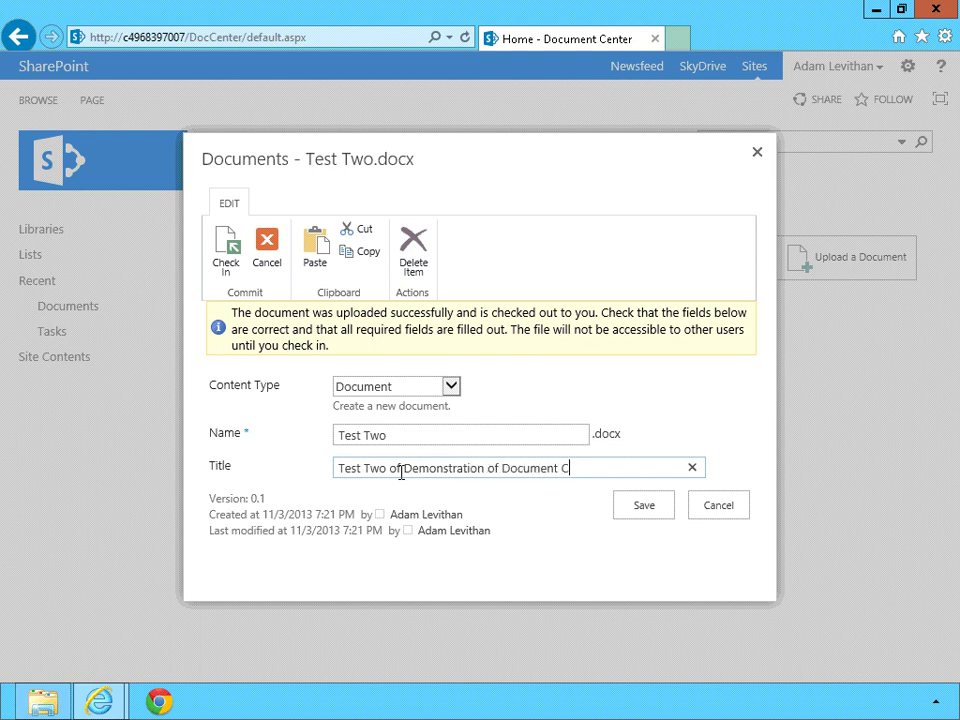
type("er")
left_click(228, 245)
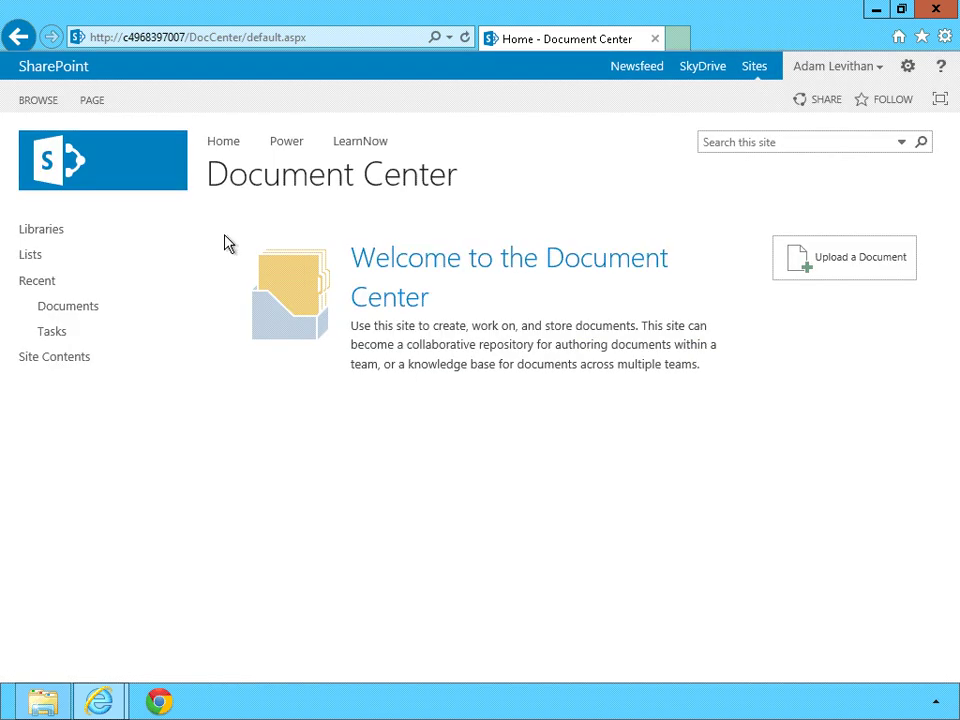
Step: Open the Documents library listing Test One and Test Two, then switch to Explorer
left_click(78, 316)
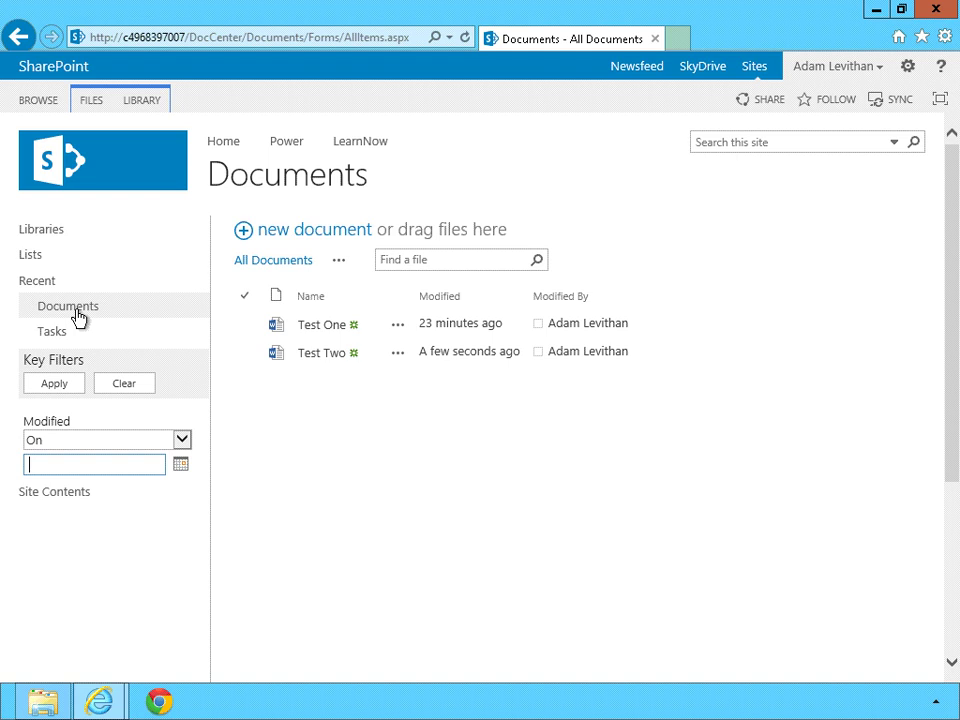
key("alt+Tab")
key("alt+Tab")
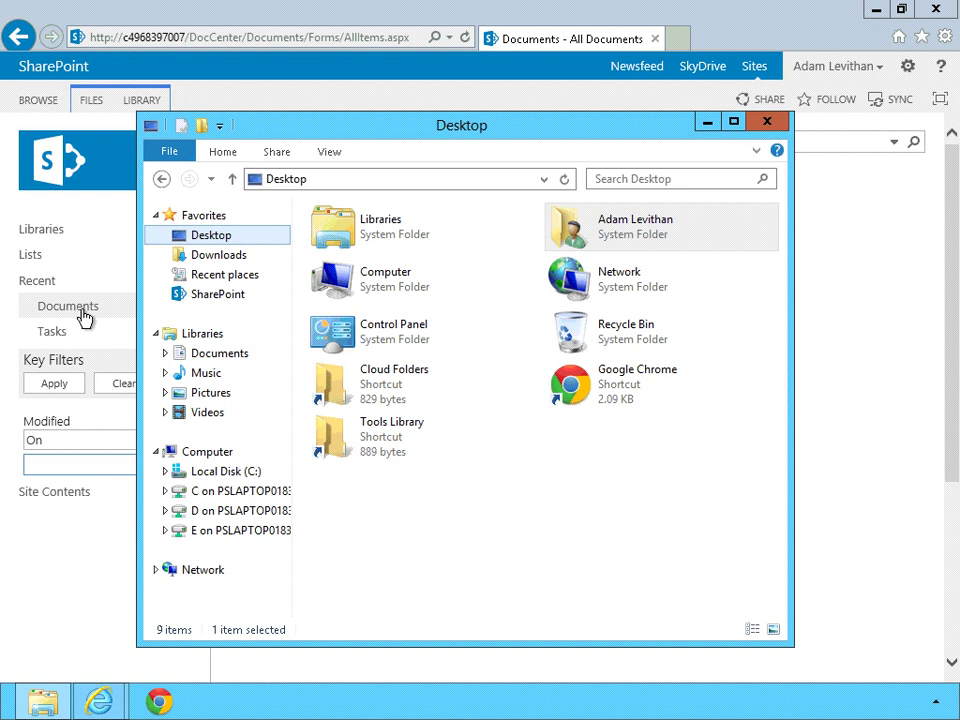
Step: Check that Test Two appears in the synced Document Center - Documents folder, then return to Internet Explorer
left_click(212, 300)
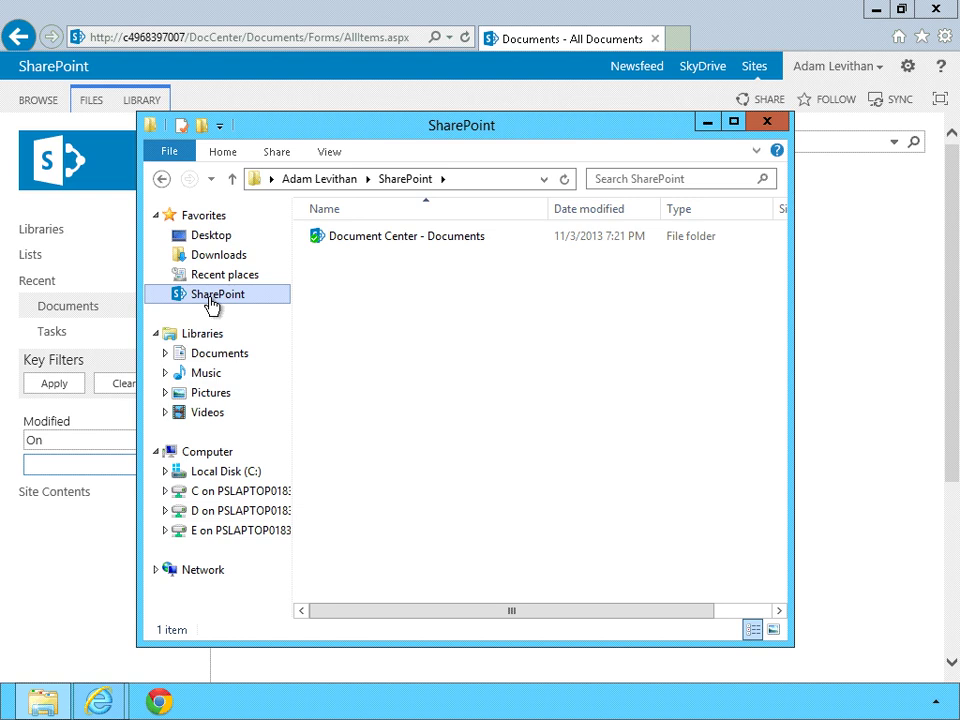
left_click(388, 246)
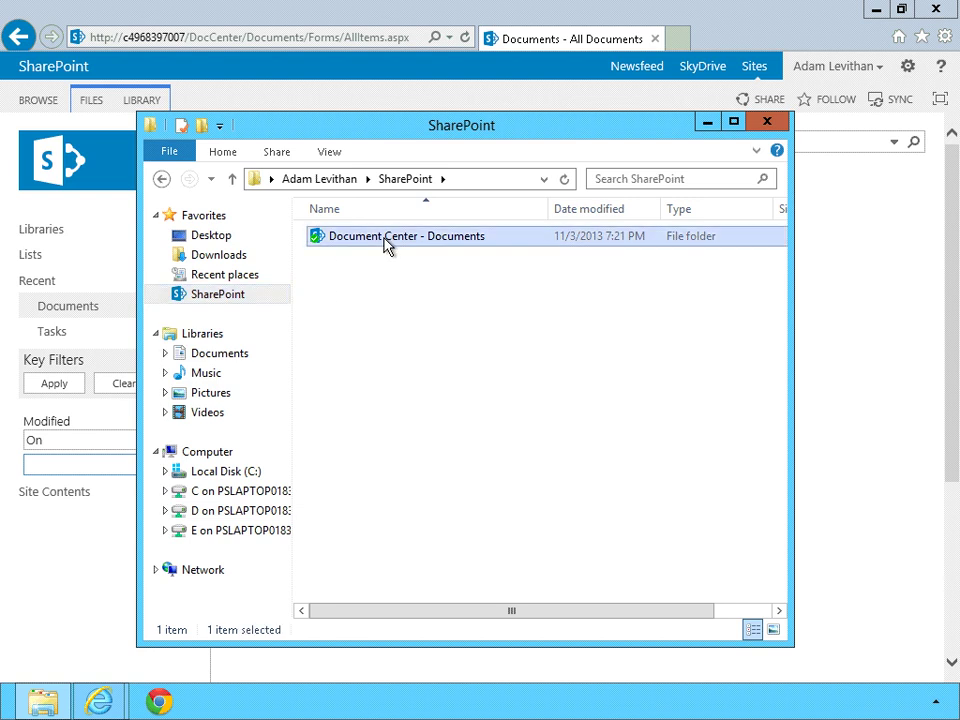
double_click(388, 246)
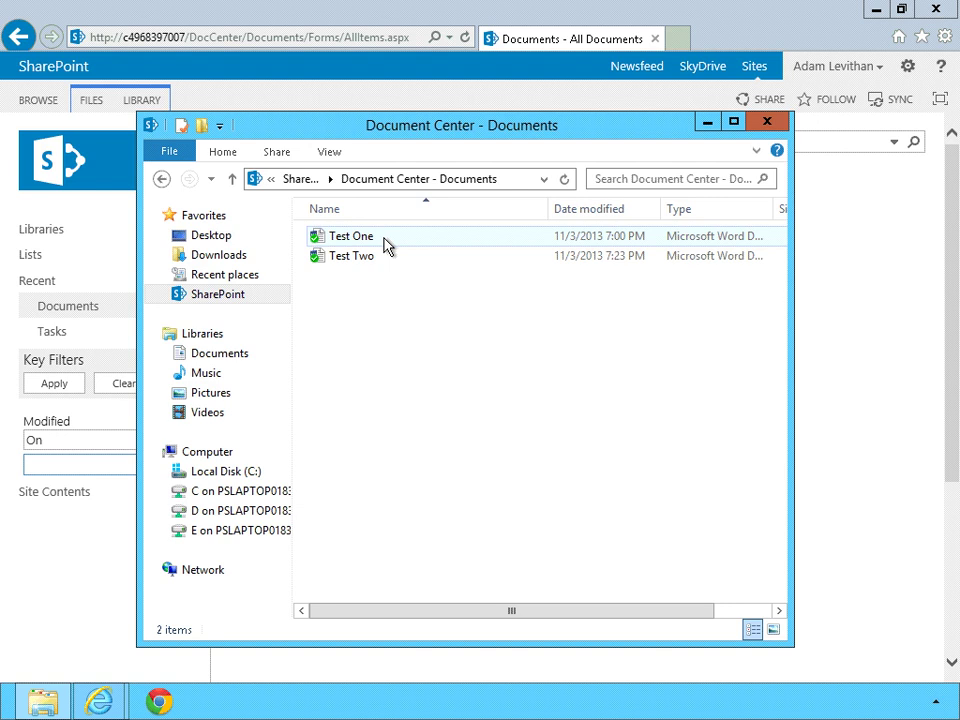
key("alt+Tab")
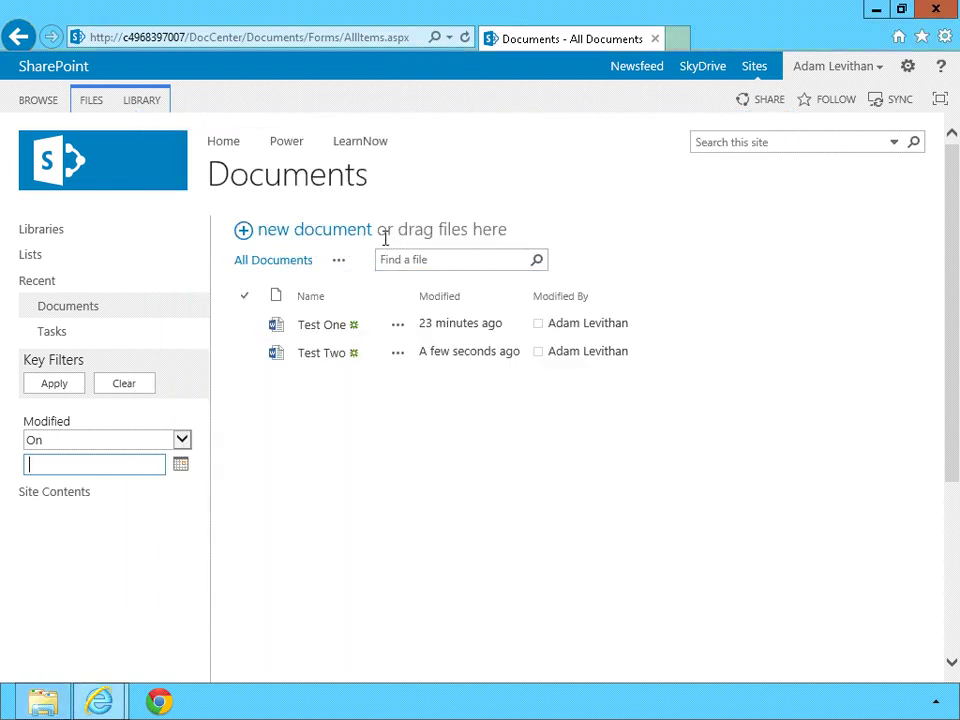